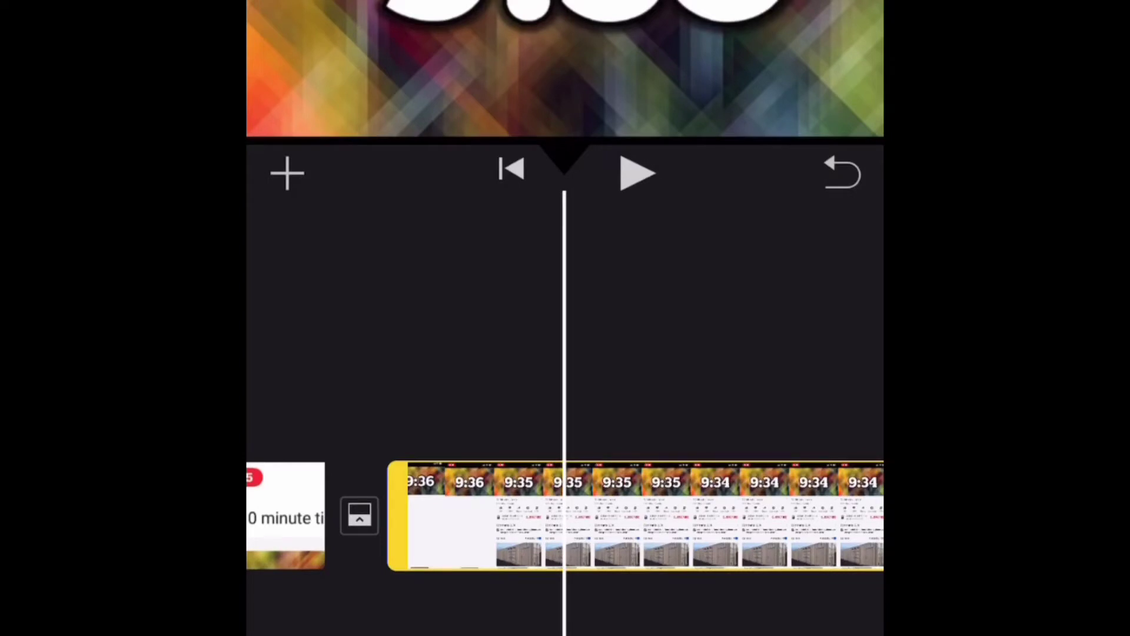
- Play back My Movie 29, then save it as a video to the Photo Library
{"action": "key", "text": "space"}
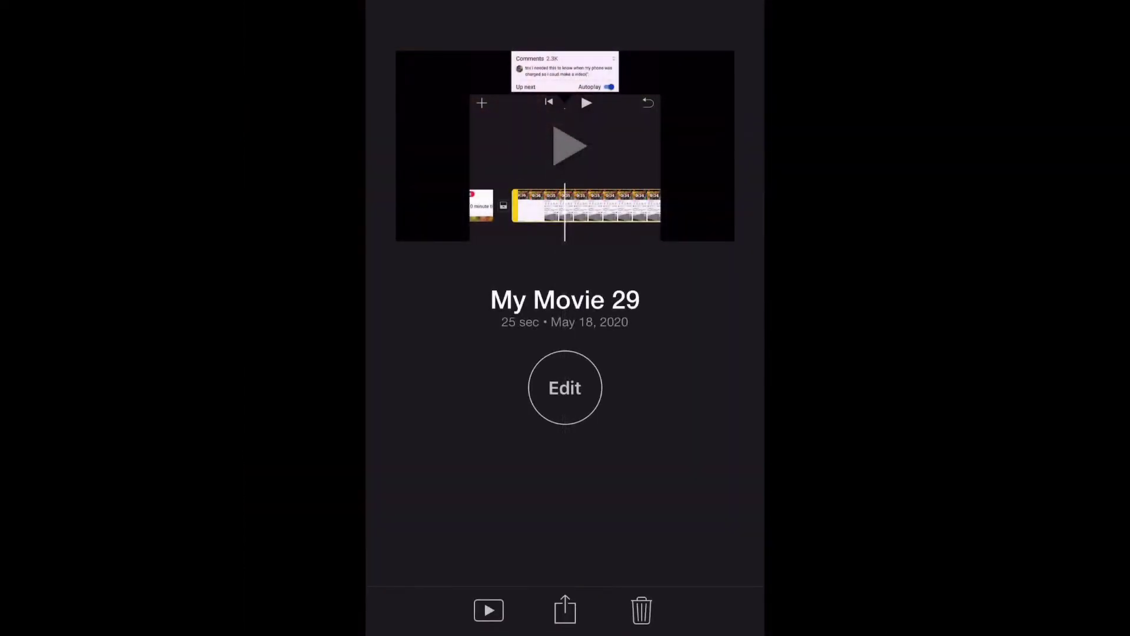
{"action": "left_click", "coordinate": [565, 610]}
{"action": "left_click", "coordinate": [429, 464]}
{"action": "left_click", "coordinate": [565, 534]}
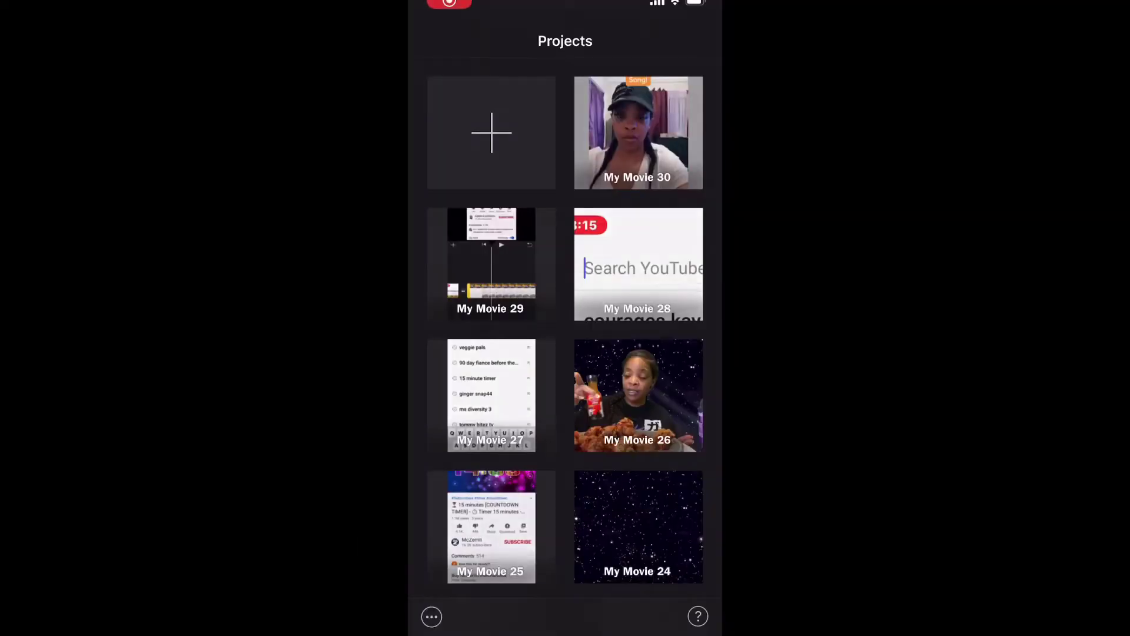
- Create the movie My Movie 31 from the 15-second selfie clip and play it back
{"action": "left_click", "coordinate": [491, 133]}
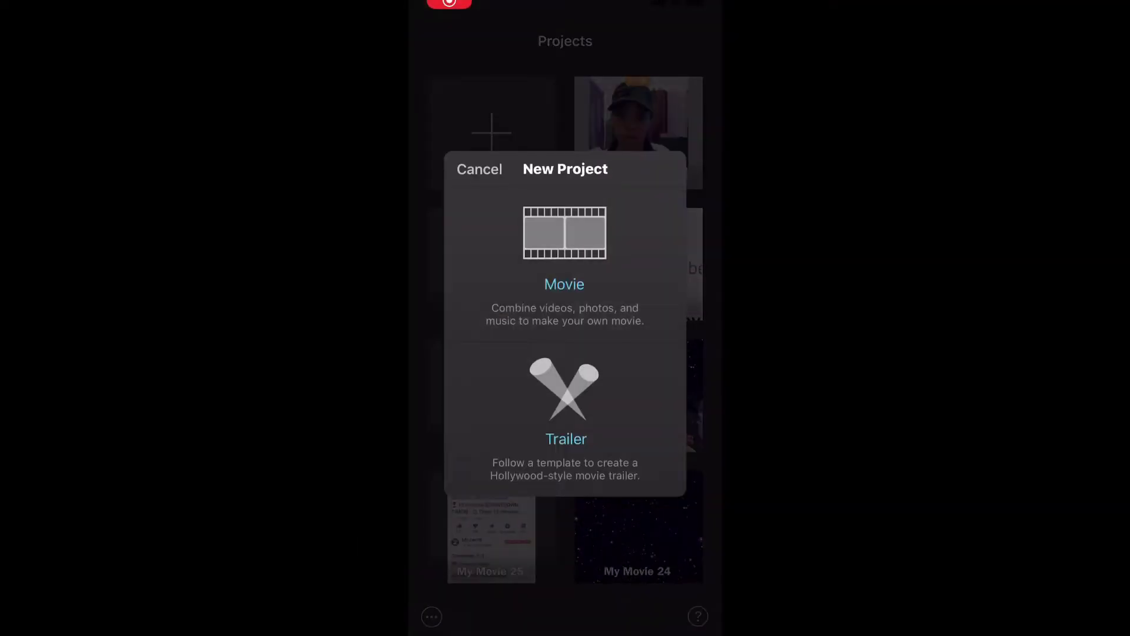
{"action": "left_click", "coordinate": [564, 259]}
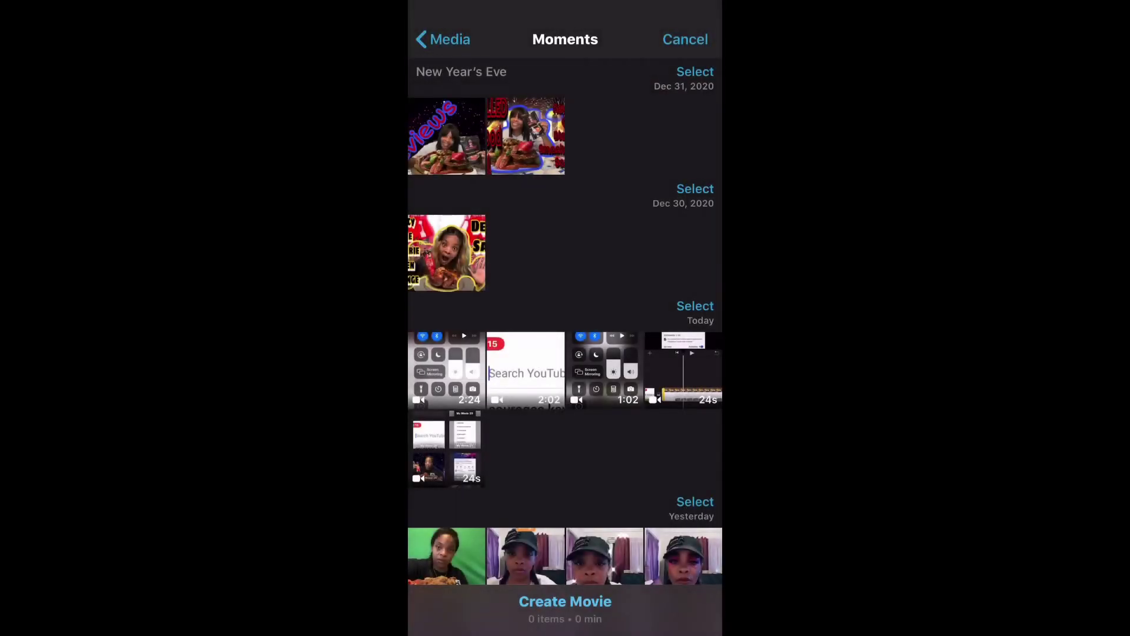
{"action": "scroll", "coordinate": [565, 346], "scroll_direction": "down", "scroll_amount": 3}
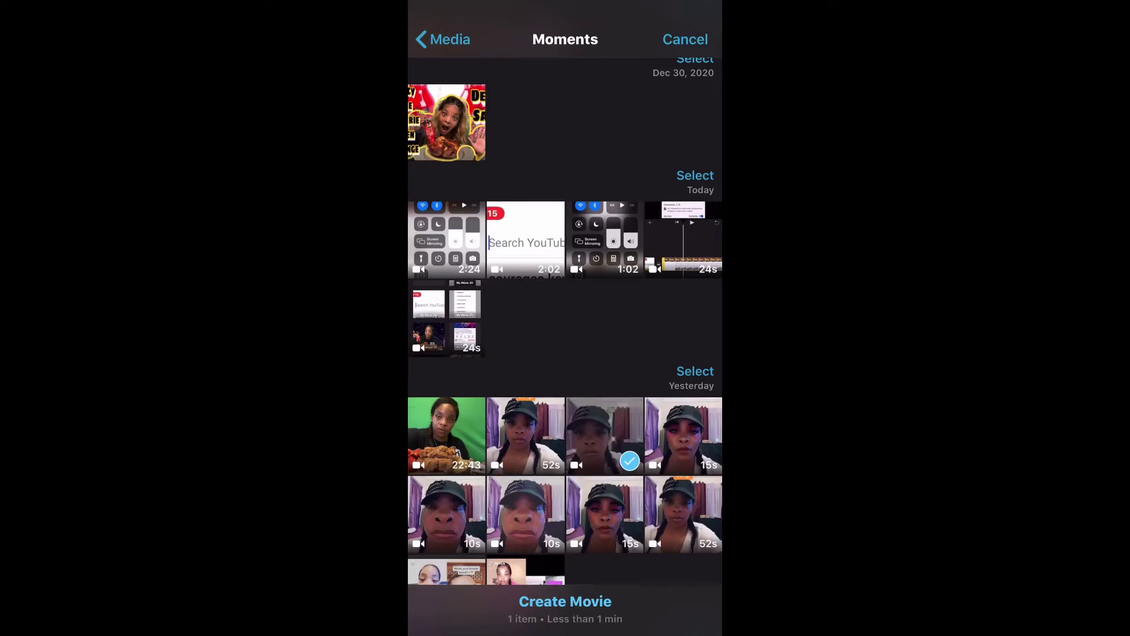
{"action": "left_click", "coordinate": [565, 601]}
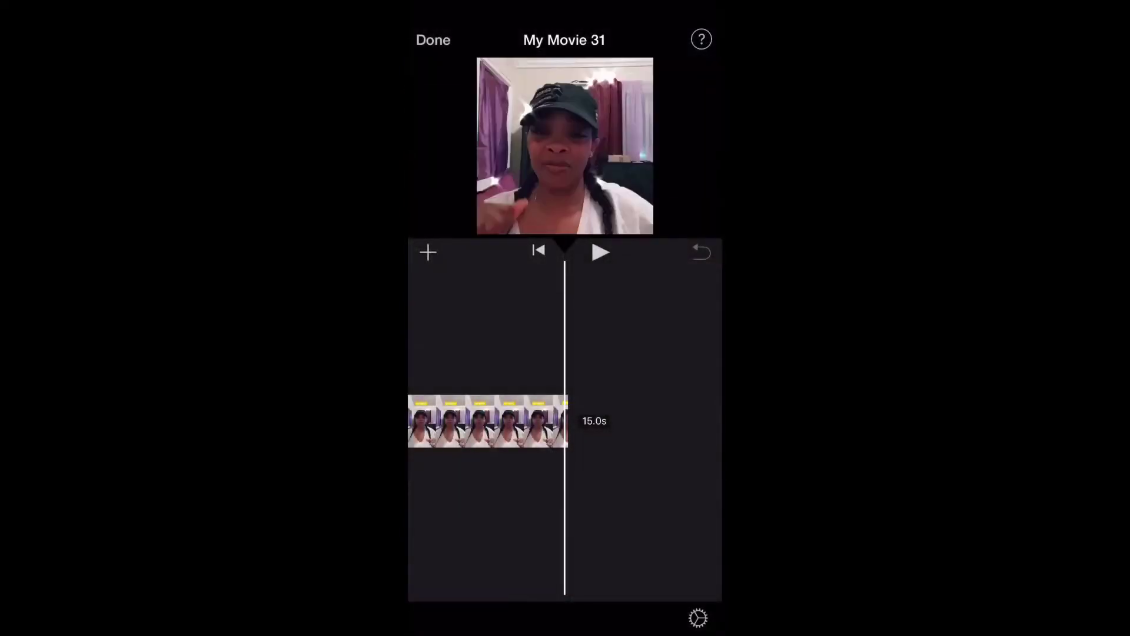
{"action": "left_click", "coordinate": [609, 295]}
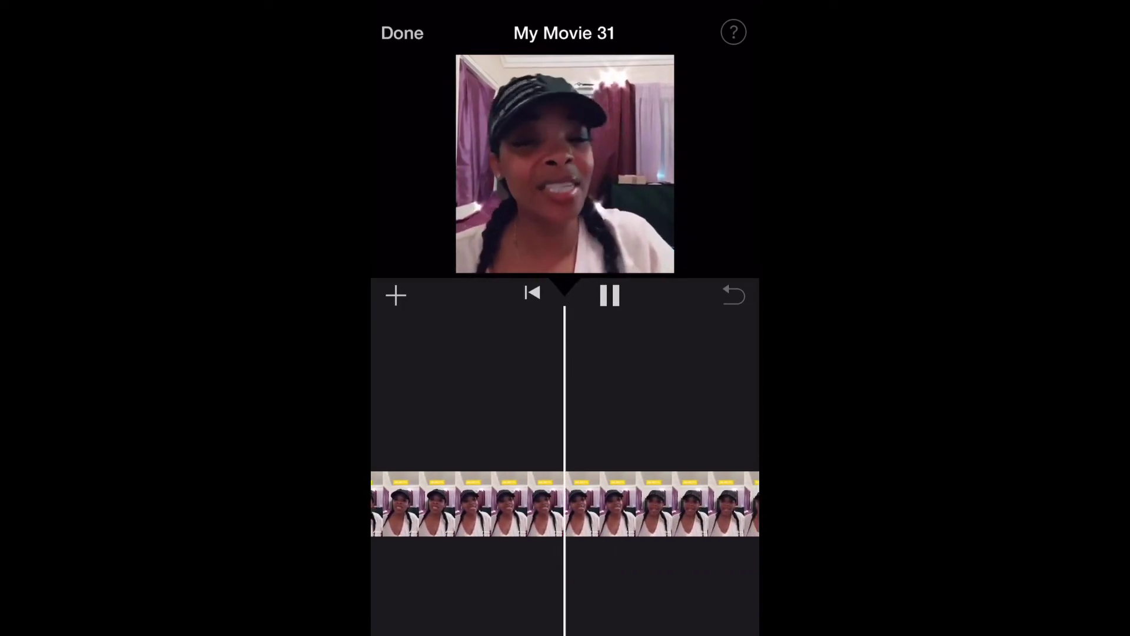
{"action": "left_click_drag", "start_coordinate": [471, 504], "coordinate": [707, 503]}
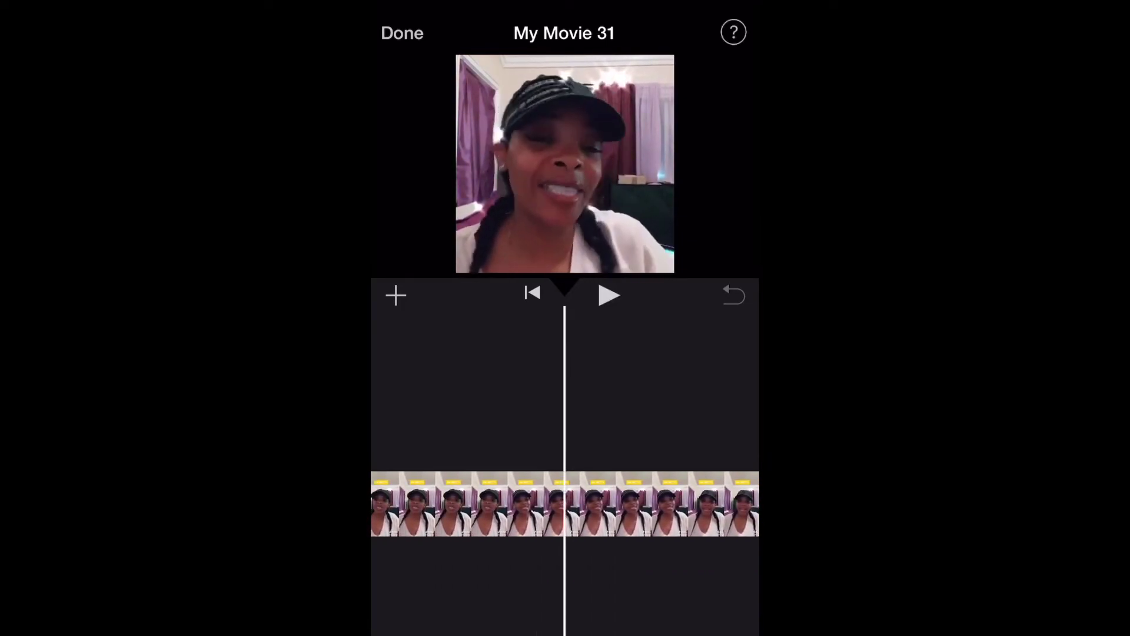
- Add the timer recording from Recently Added as a picture-in-picture overlay on the selfie clip
{"action": "left_click", "coordinate": [396, 294]}
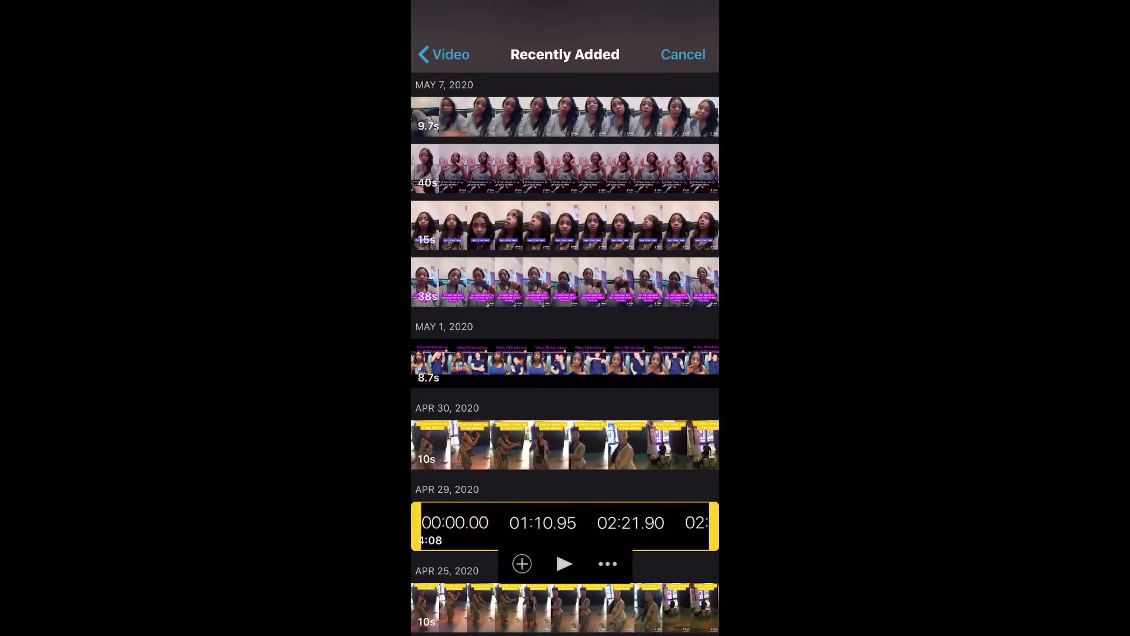
{"action": "left_click", "coordinate": [608, 564]}
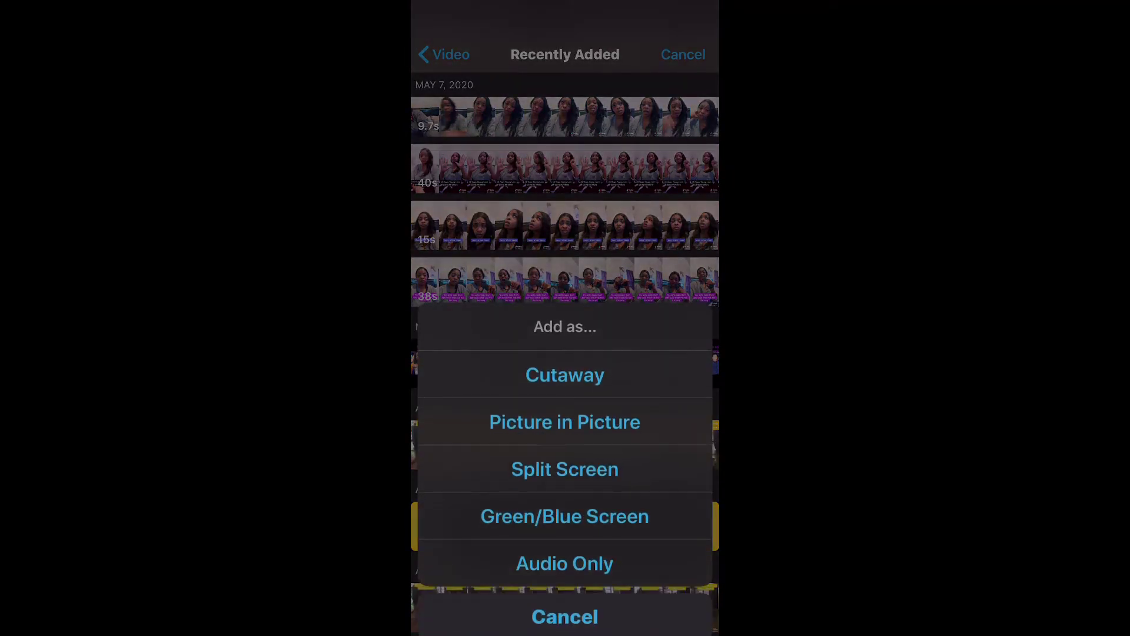
{"action": "left_click", "coordinate": [565, 374]}
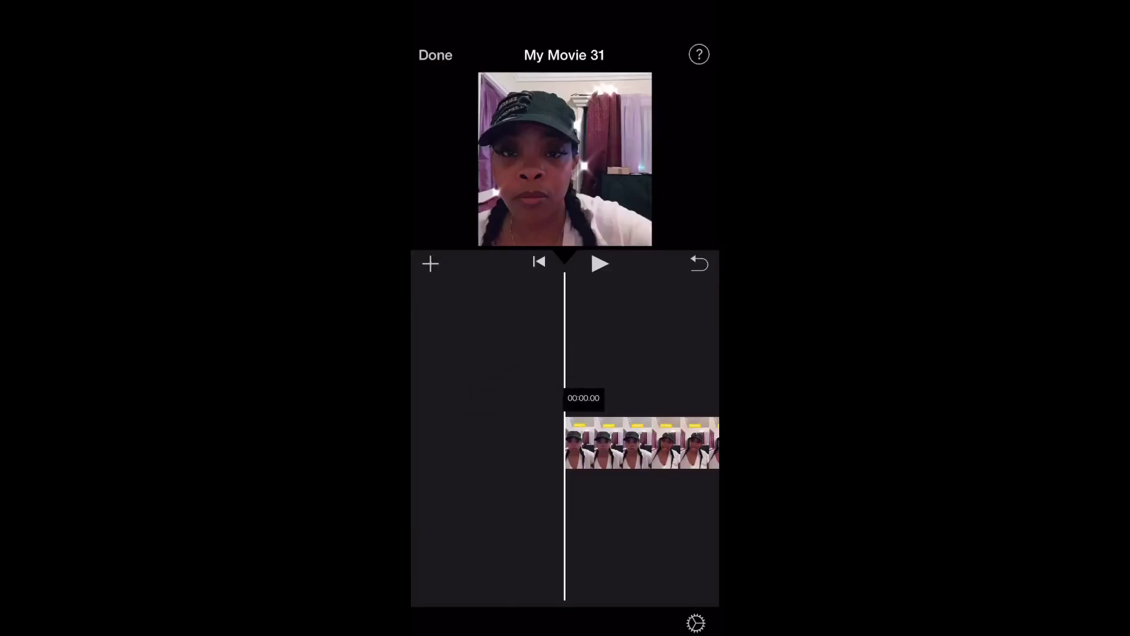
{"action": "scroll", "coordinate": [565, 442], "scroll_direction": "right", "scroll_amount": 10}
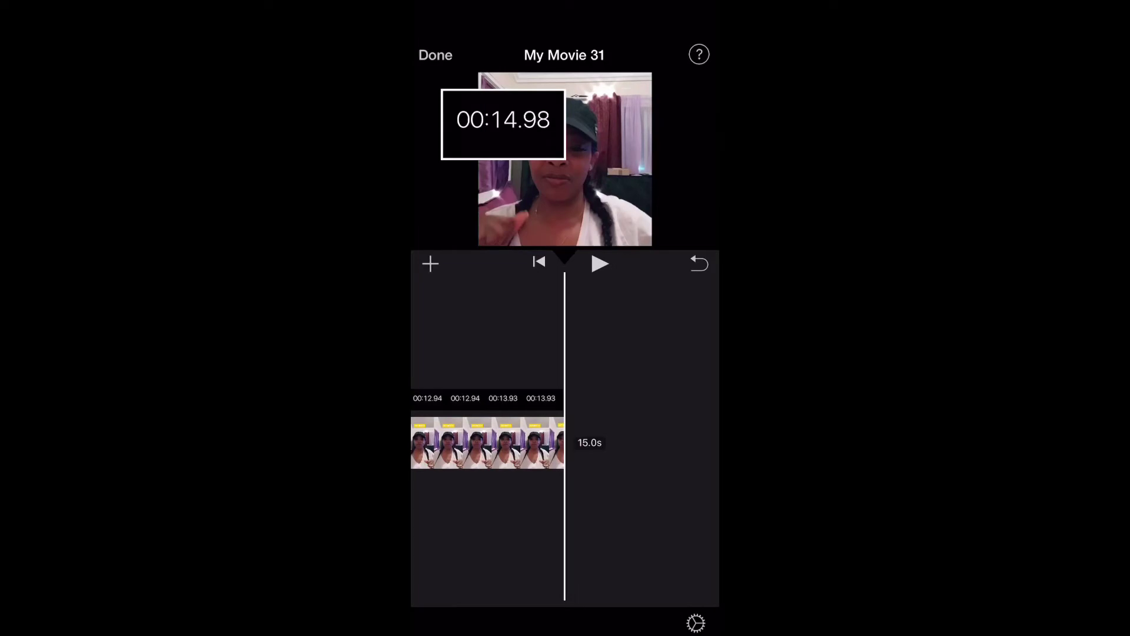
- Drag the timer overlay to the selfie video's bottom-right corner and play the movie to check
{"action": "left_click", "coordinate": [488, 443]}
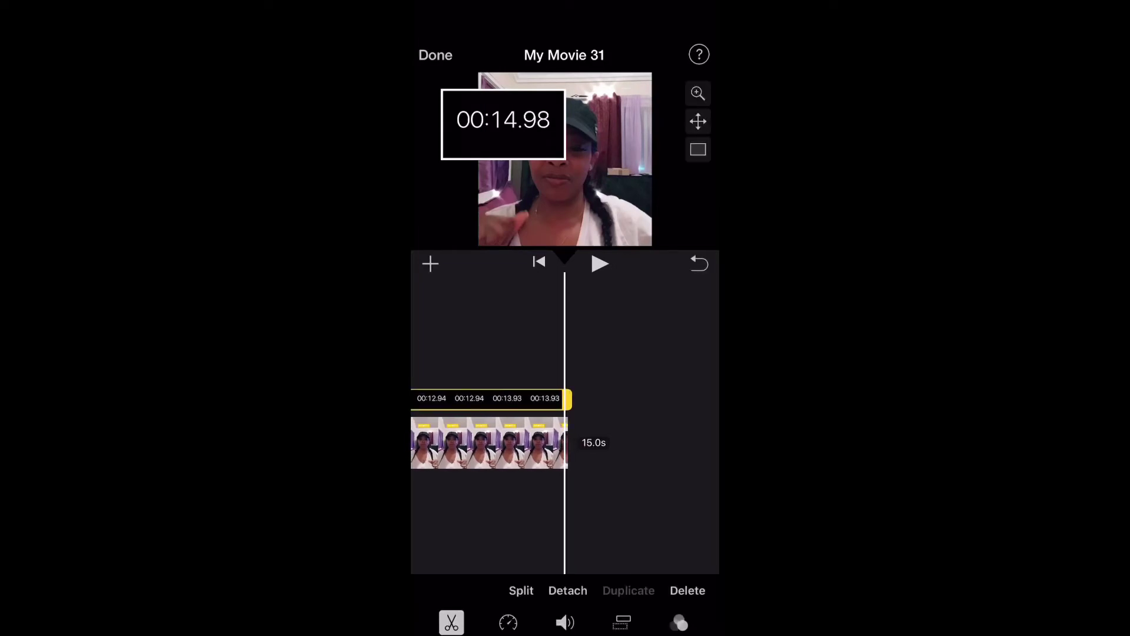
{"action": "left_click_drag", "start_coordinate": [504, 125], "coordinate": [569, 201]}
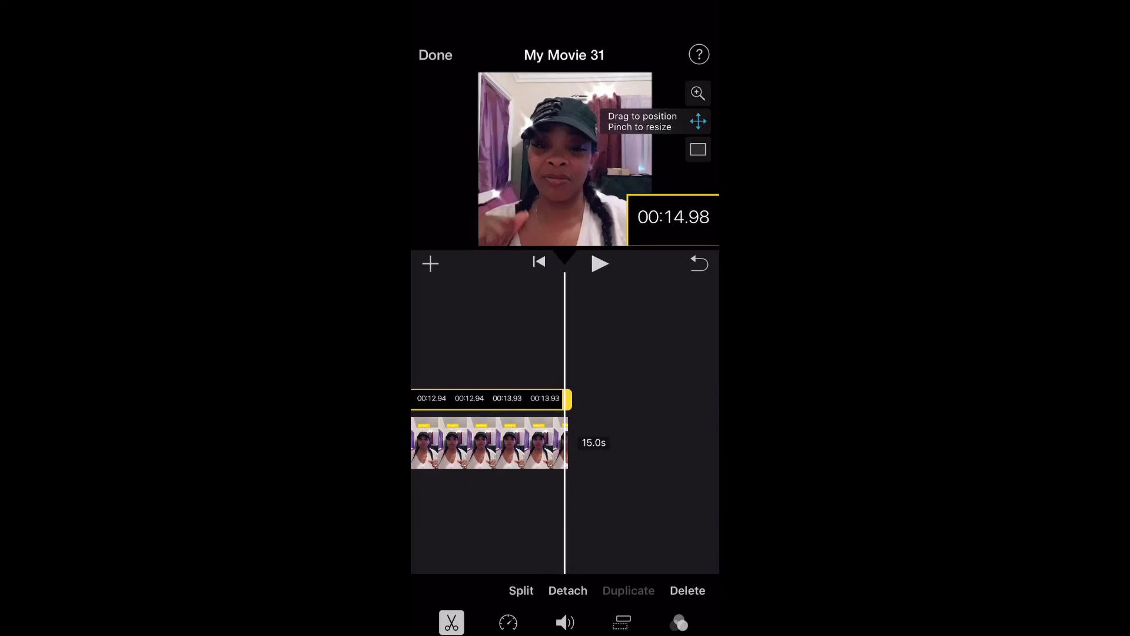
{"action": "left_click", "coordinate": [600, 263]}
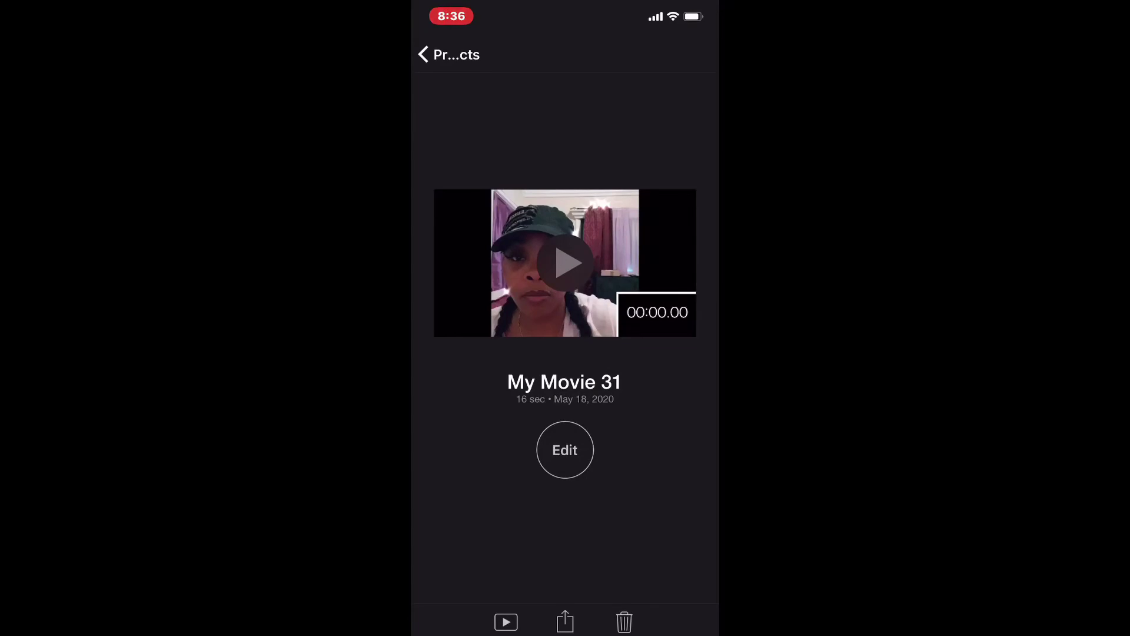
- Save My Movie 31 as a video at the chosen export size
{"action": "left_click", "coordinate": [565, 621]}
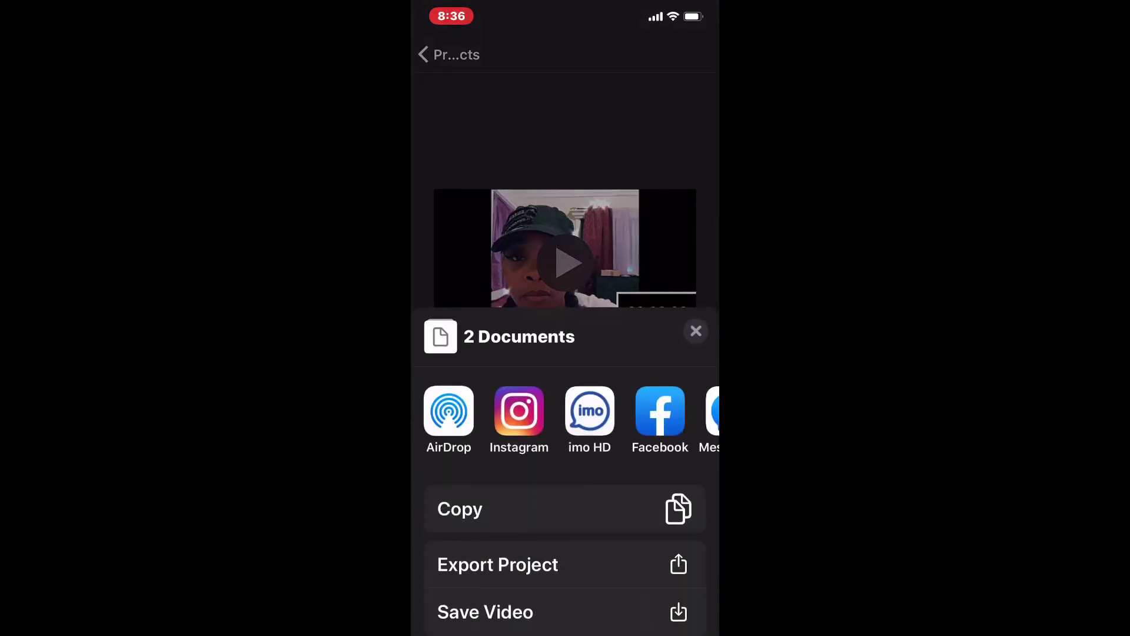
{"action": "left_click", "coordinate": [696, 331]}
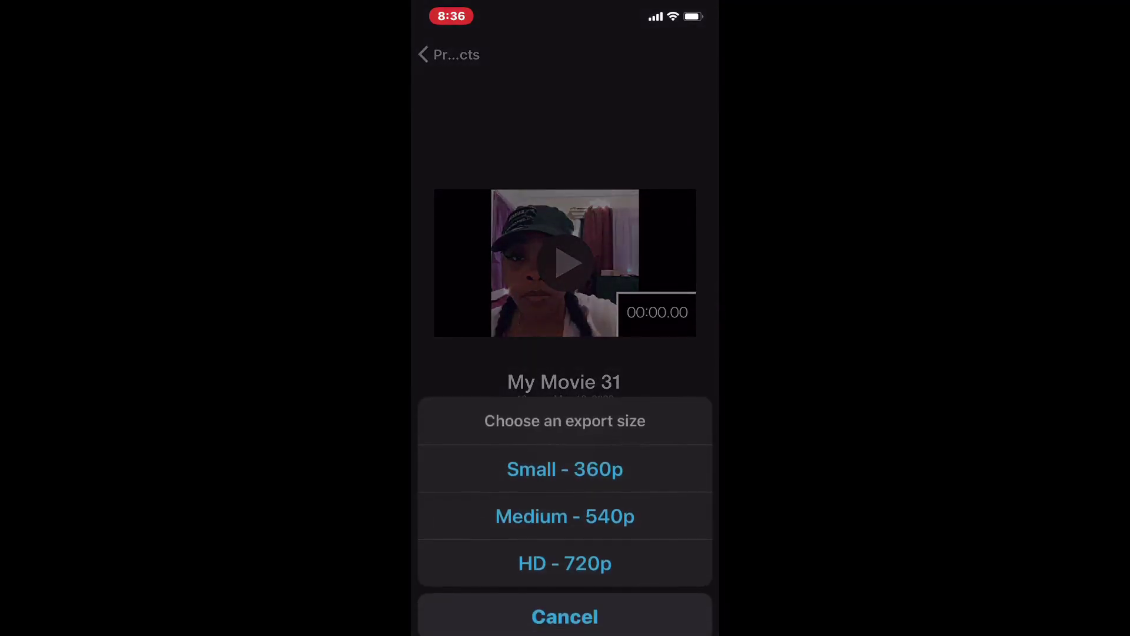
{"action": "left_click", "coordinate": [565, 563]}
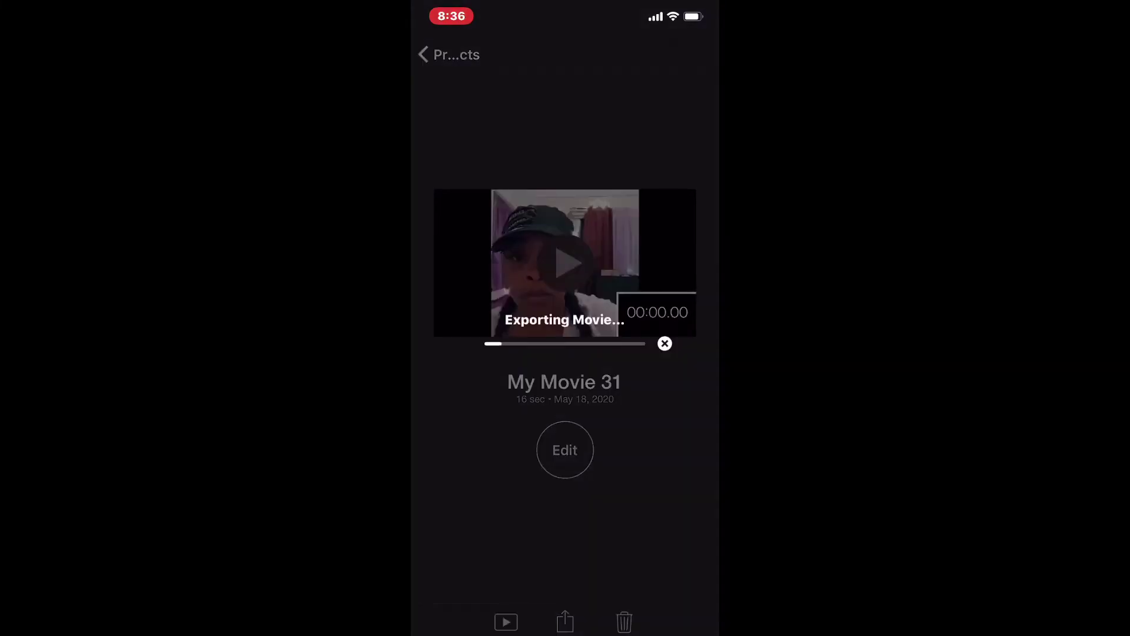